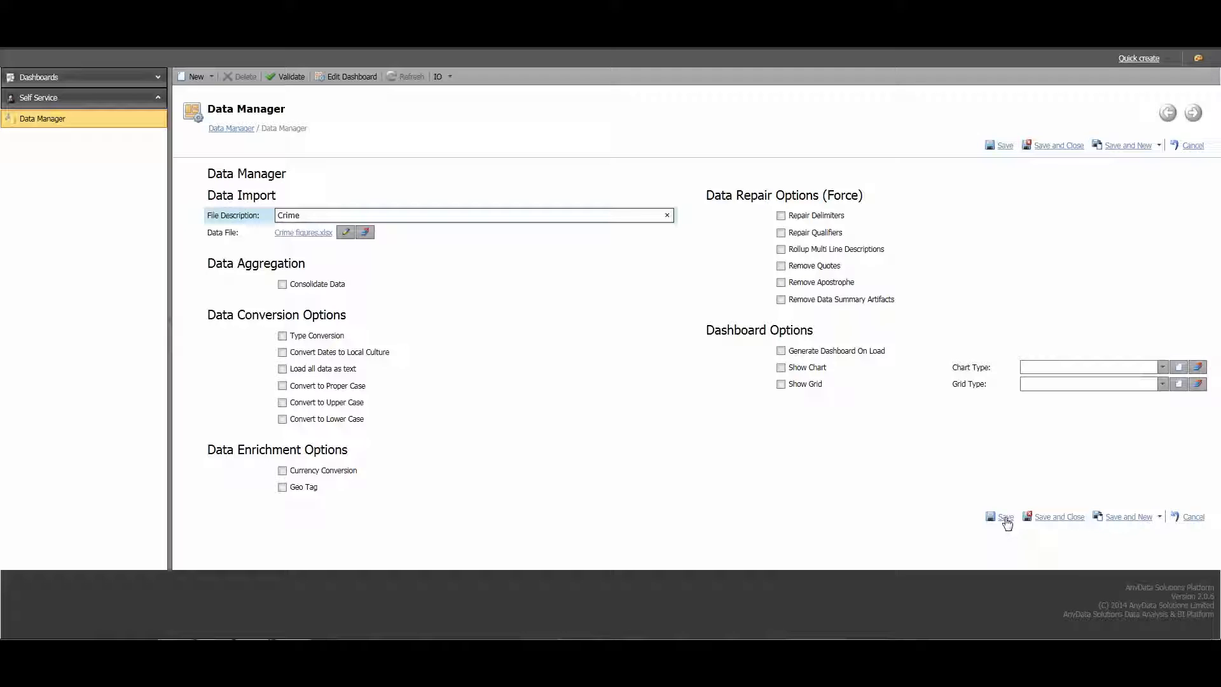
# - Save the Crime data import with Crime figures.xlsx, close its form and show the Crime dashboard
pyautogui.click(1004, 518)
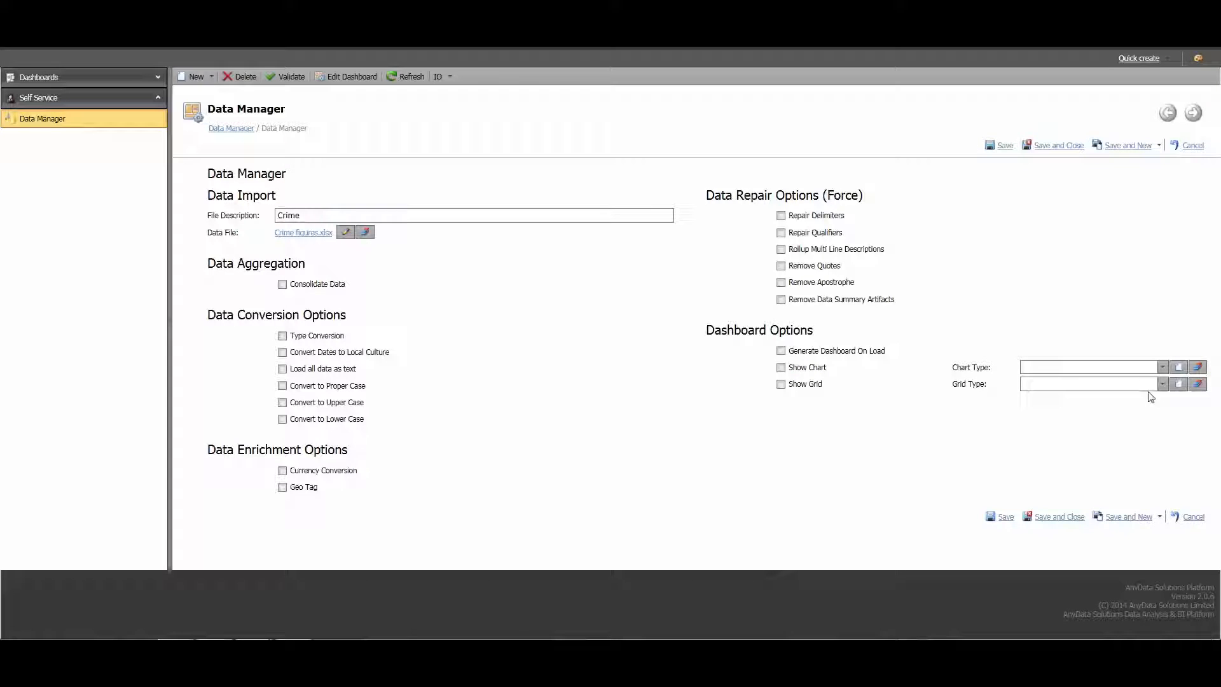
pyautogui.click(1191, 517)
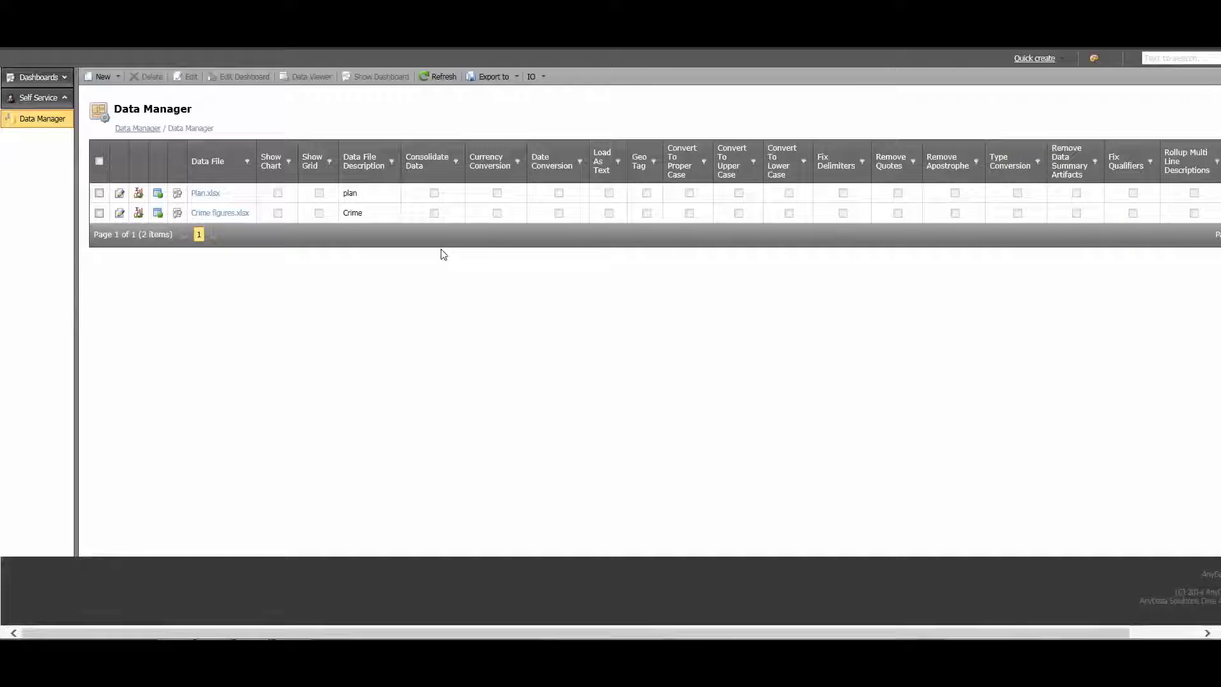
pyautogui.click(178, 215)
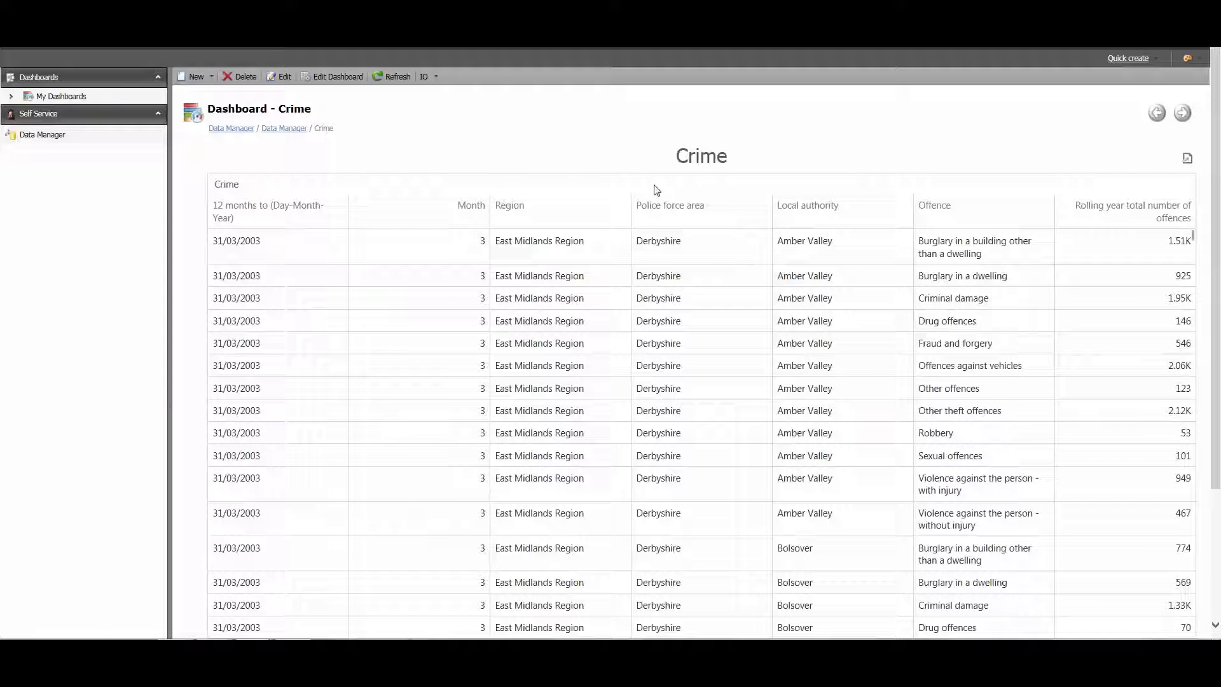
# - Open the Crime dashboard for editing and delete its existing data grid
pyautogui.click(338, 77)
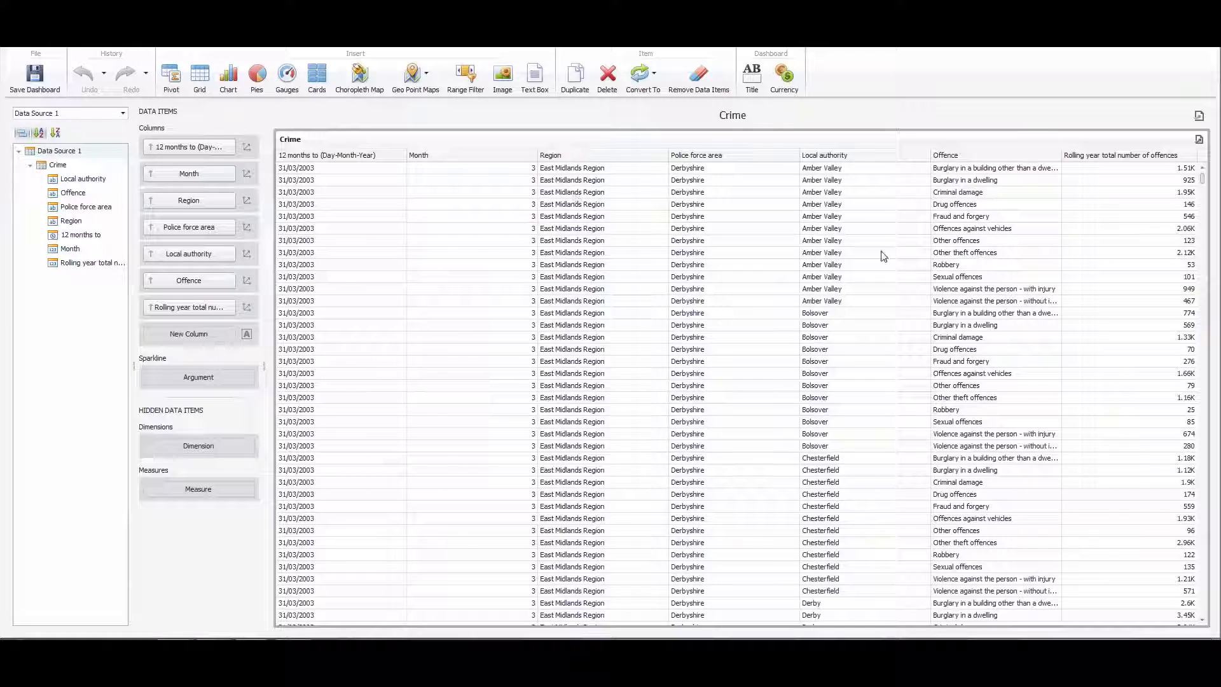
pyautogui.click(609, 80)
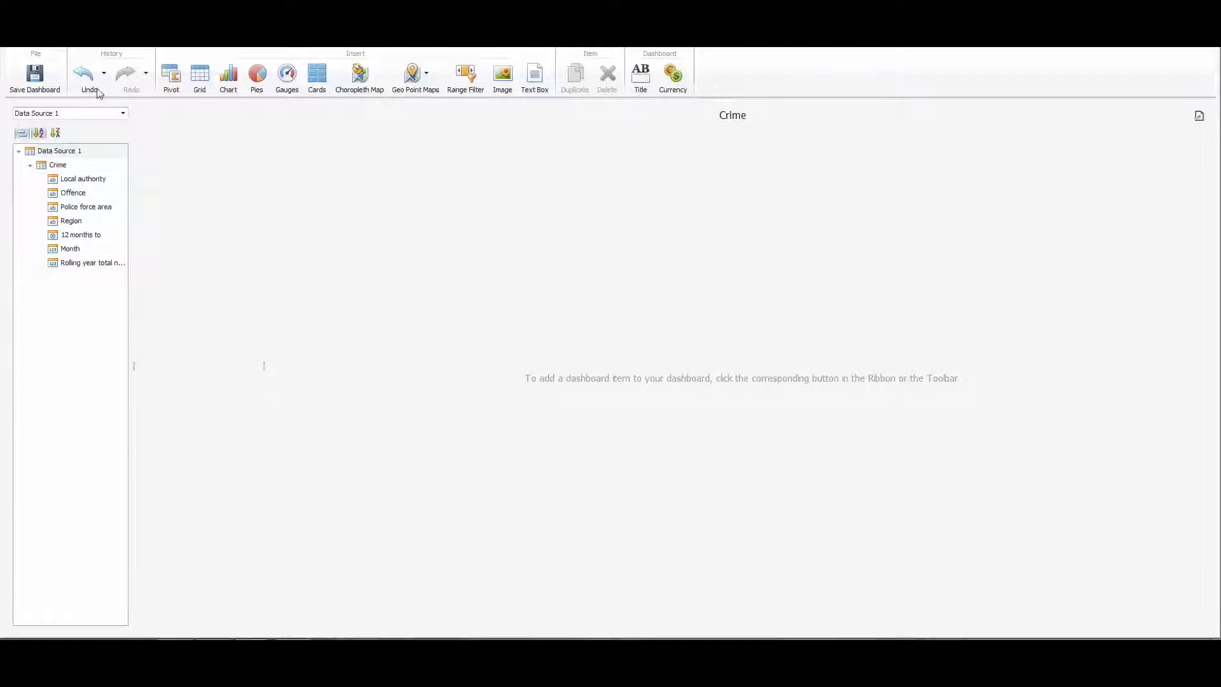
# - Insert a pivot with 12 months to as columns, the rolling year total number of offences as values and Offence as rows
pyautogui.click(175, 77)
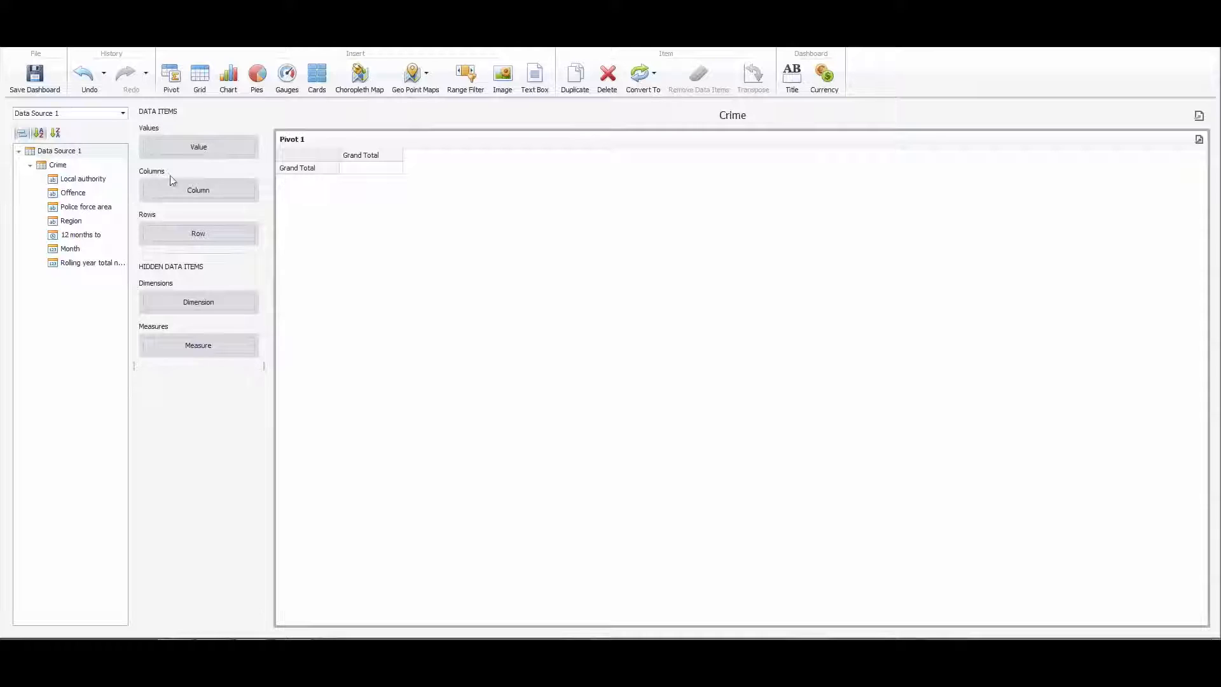
pyautogui.moveTo(76, 238); pyautogui.dragTo(208, 188)
pyautogui.moveTo(89, 267); pyautogui.dragTo(201, 147)
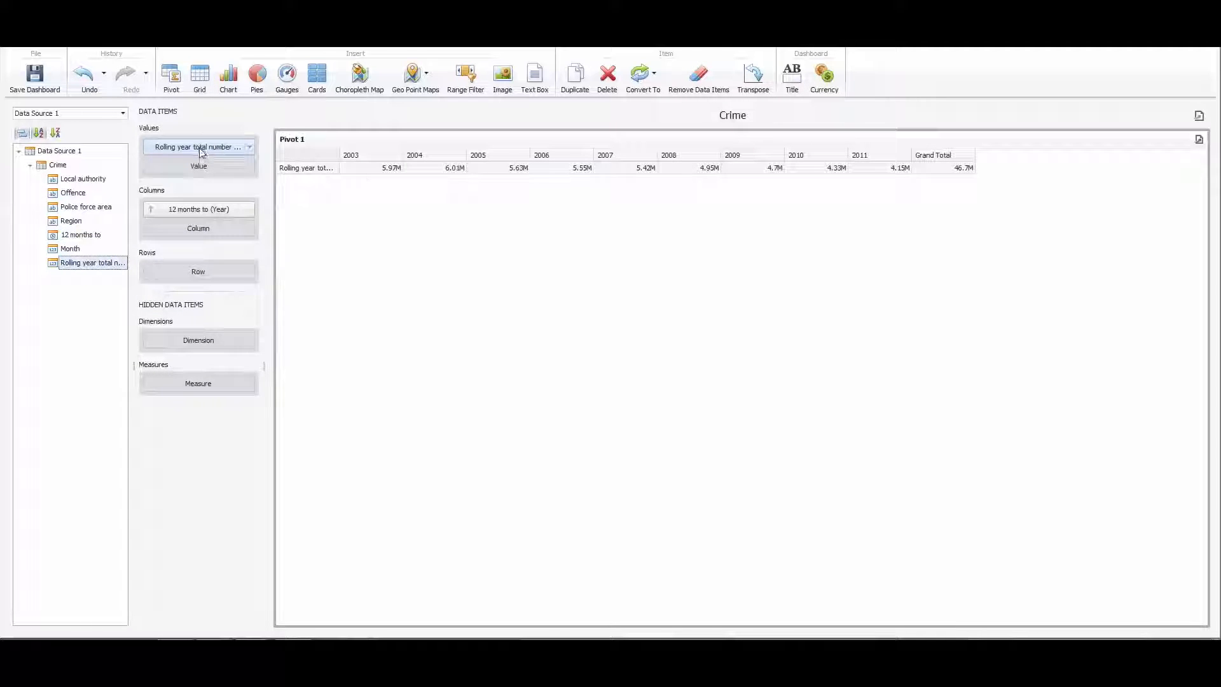
pyautogui.moveTo(77, 195); pyautogui.dragTo(206, 268)
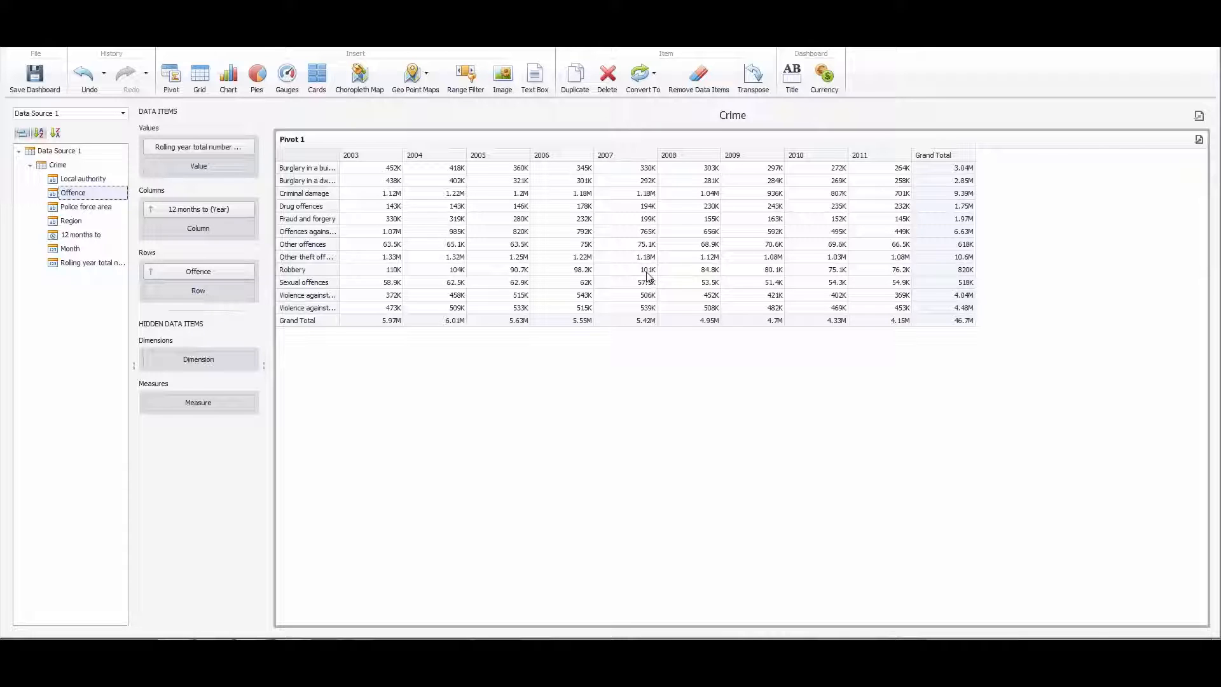
# - Insert a chart with the rolling year total number of offences as its value and Region as its series
pyautogui.click(228, 79)
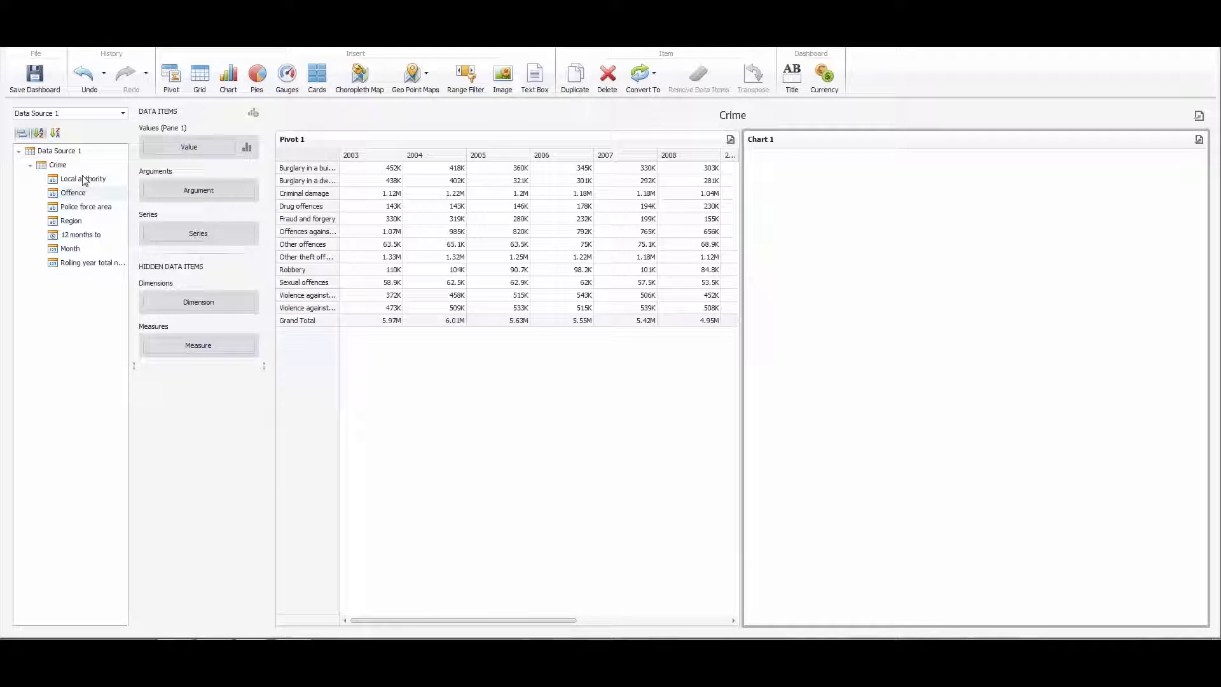
pyautogui.moveTo(84, 263); pyautogui.dragTo(198, 147)
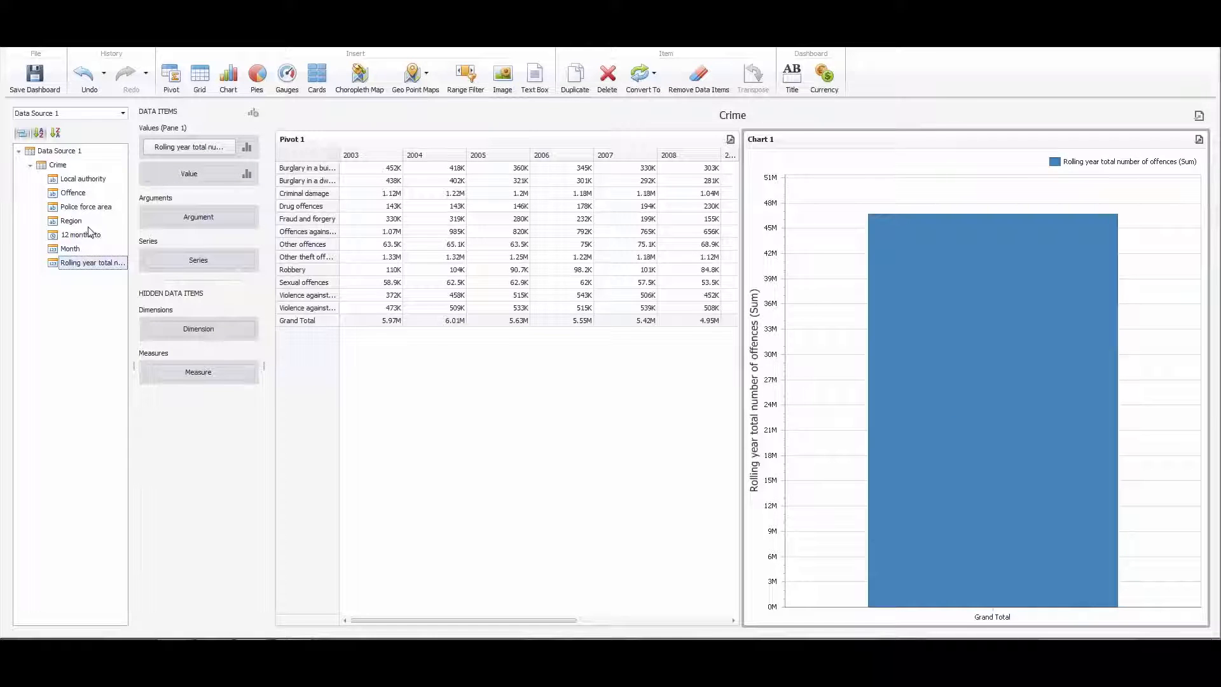
pyautogui.moveTo(77, 221); pyautogui.dragTo(219, 255)
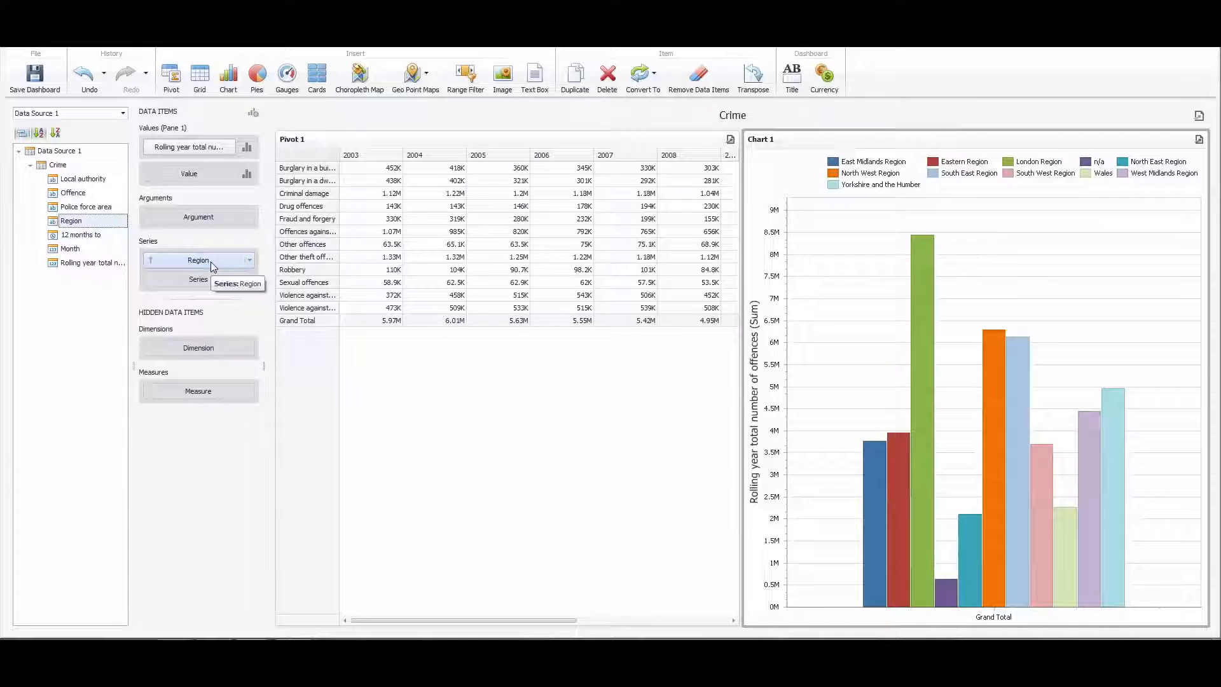
# - Rotate the region chart so that its bars run horizontally
pyautogui.moveTo(864, 423)
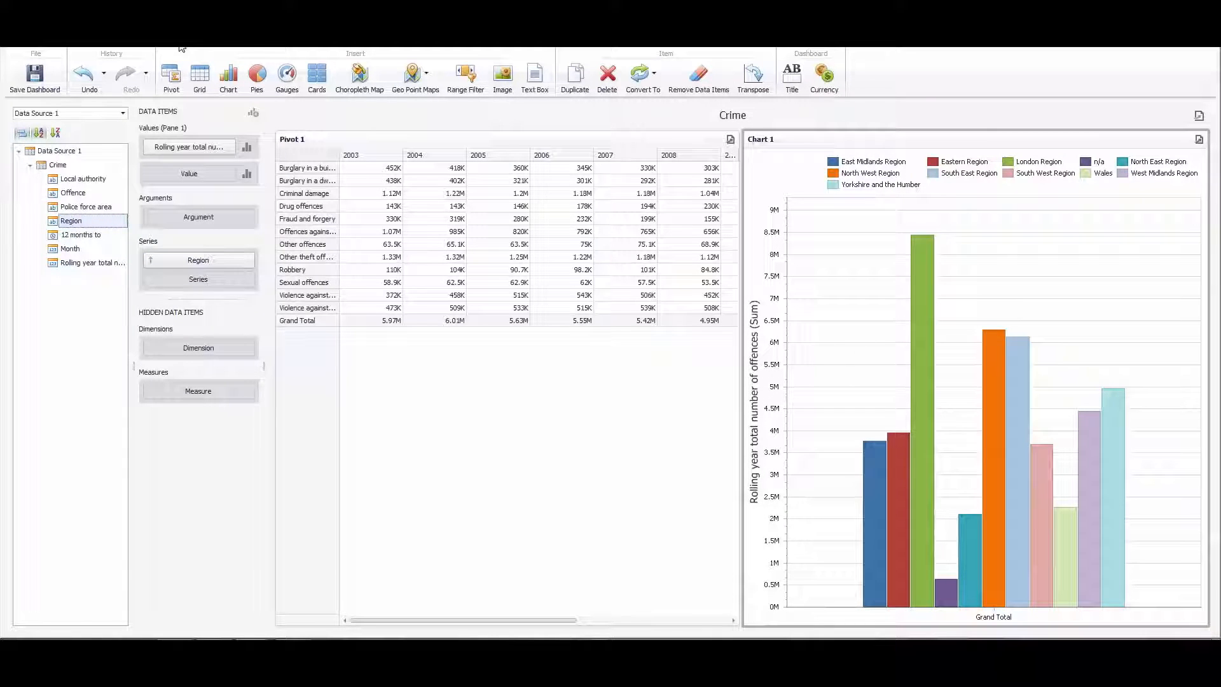
pyautogui.click(263, 48)
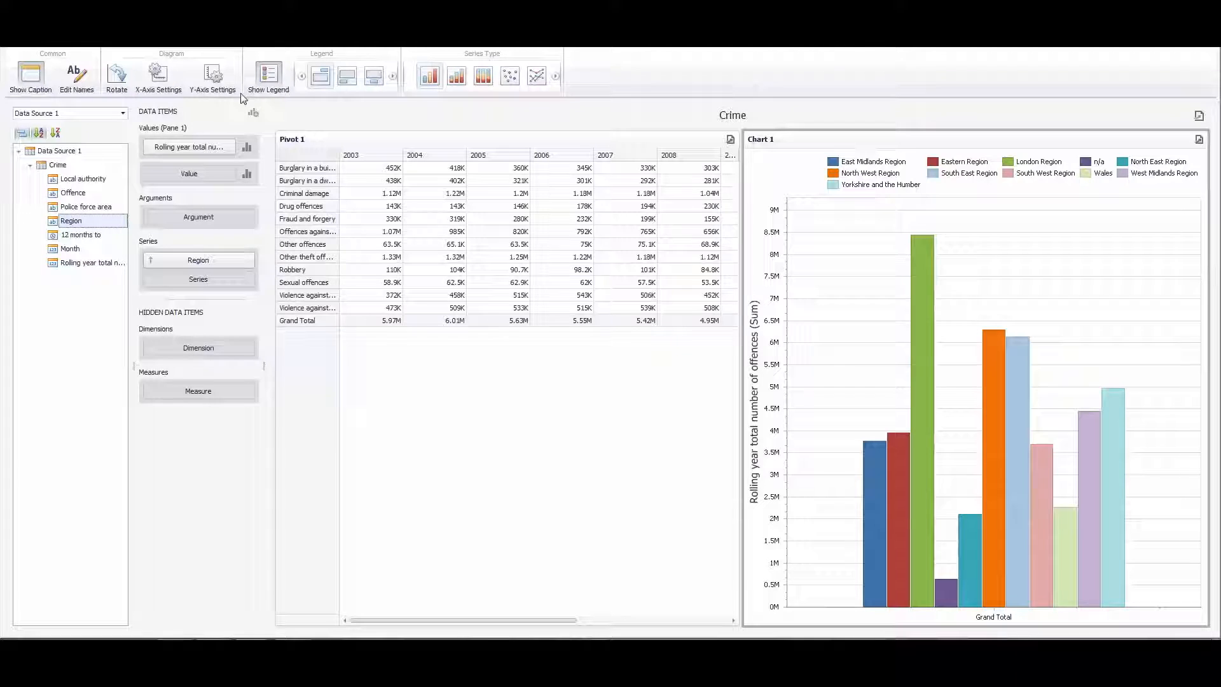
pyautogui.click(118, 77)
pyautogui.moveTo(1109, 448)
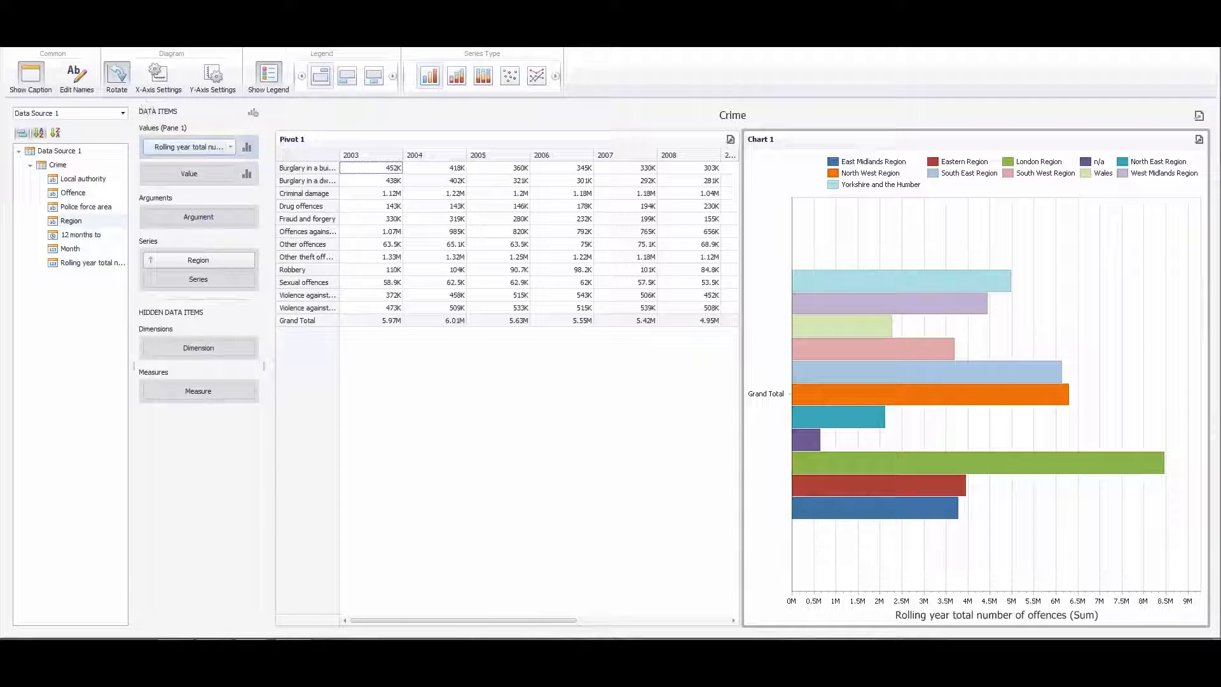
# - Insert a second chart with the rolling year total number of offences as its value and 12 months to (Year) as its argument
pyautogui.click(64, 41)
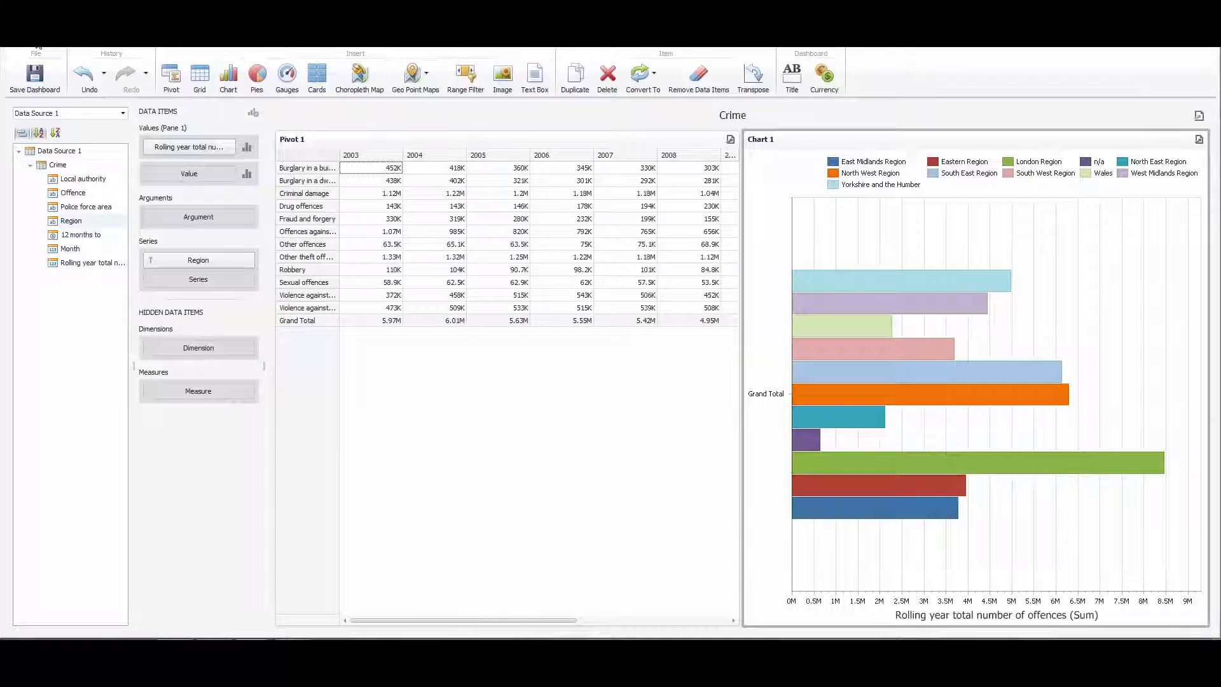
pyautogui.click(229, 80)
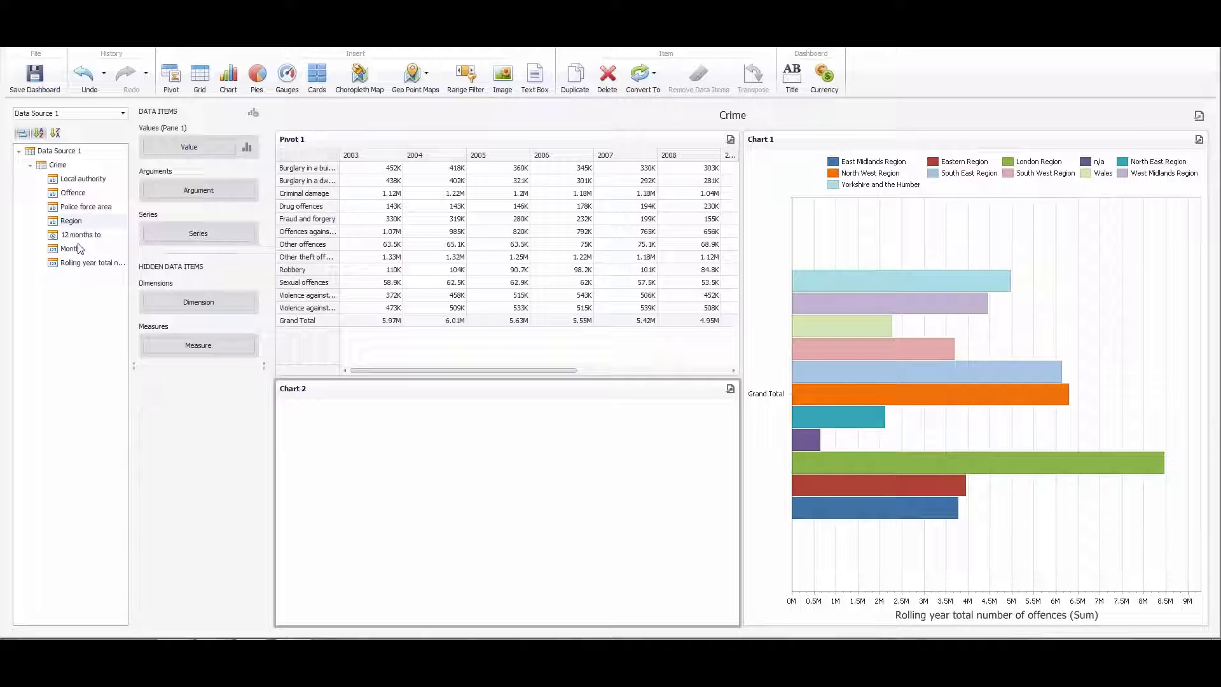
pyautogui.moveTo(66, 263); pyautogui.dragTo(189, 142)
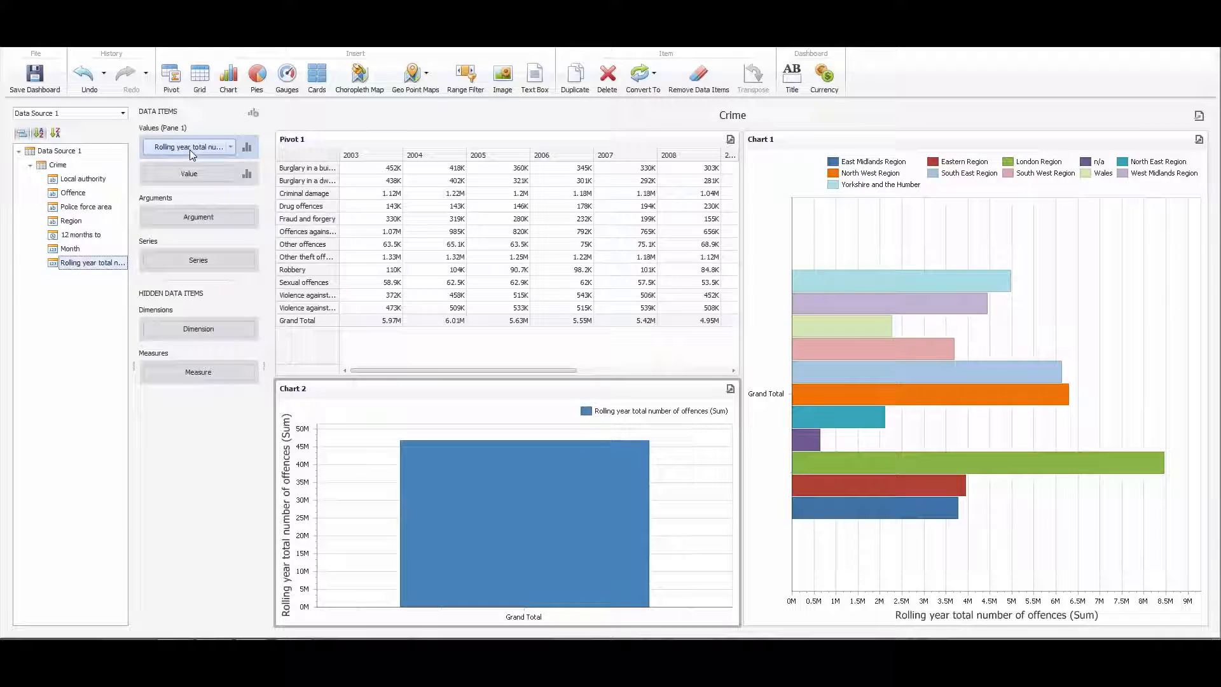
pyautogui.moveTo(79, 236); pyautogui.dragTo(208, 259)
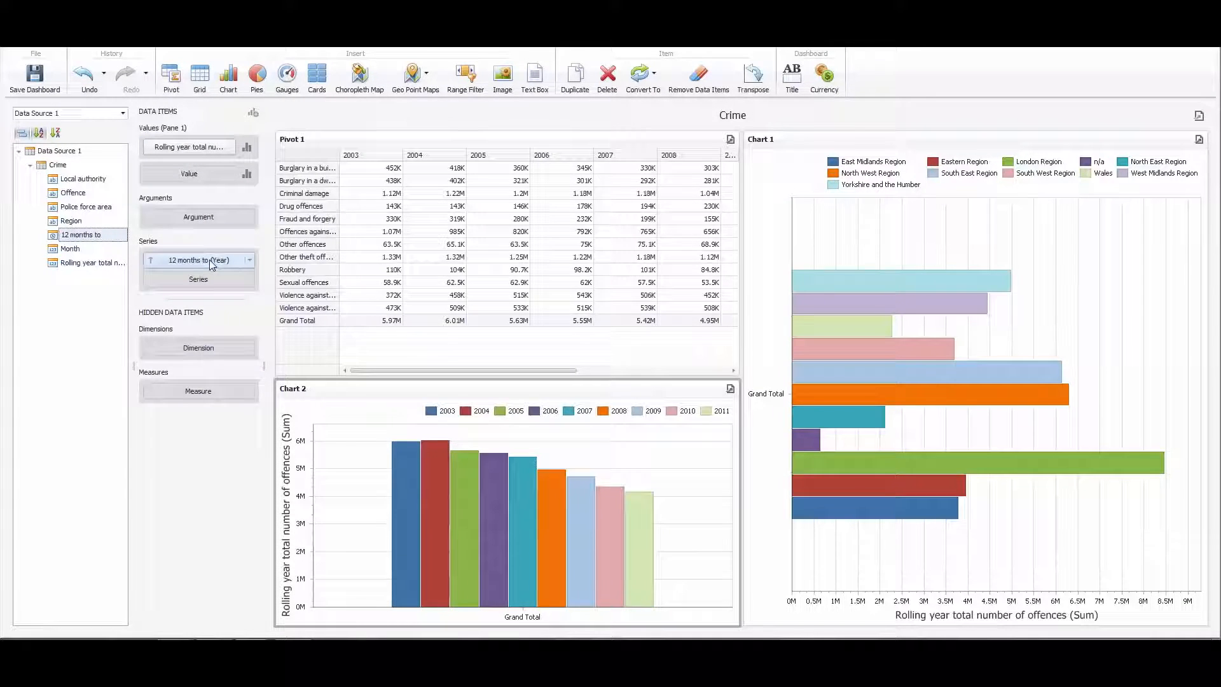
pyautogui.moveTo(184, 266); pyautogui.dragTo(186, 219)
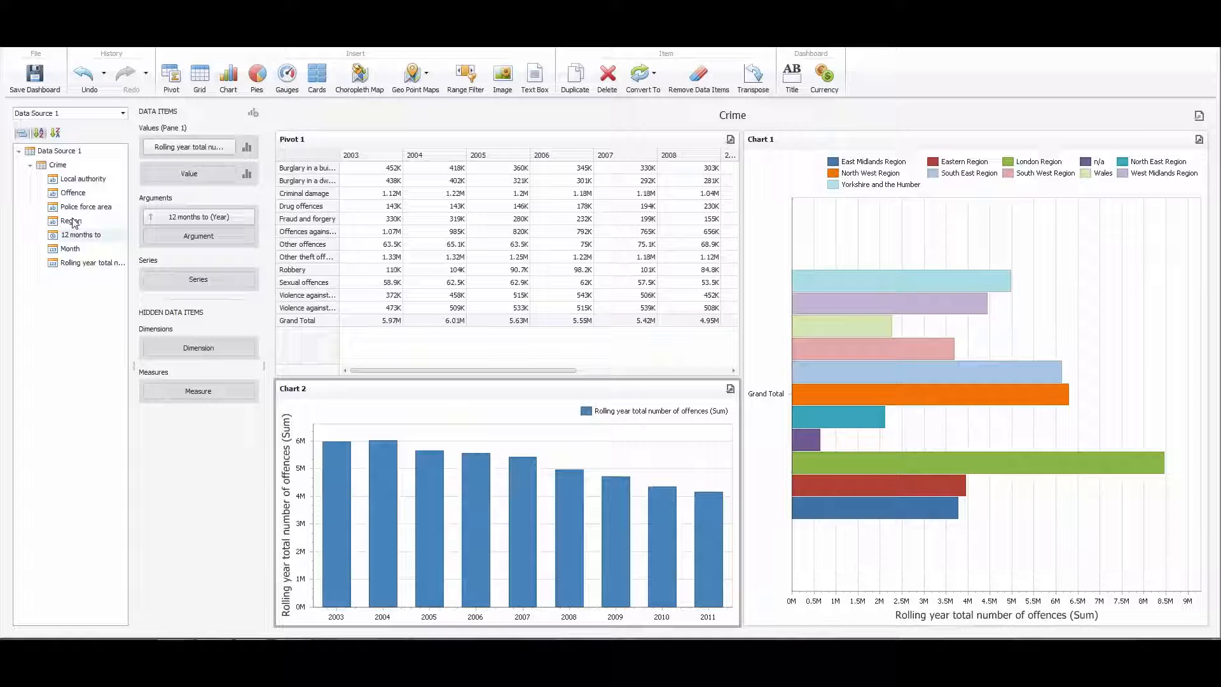
# - Add Offence as a second argument below the year in Chart 2 and enable Drill Down on the chart
pyautogui.moveTo(73, 193); pyautogui.dragTo(205, 238)
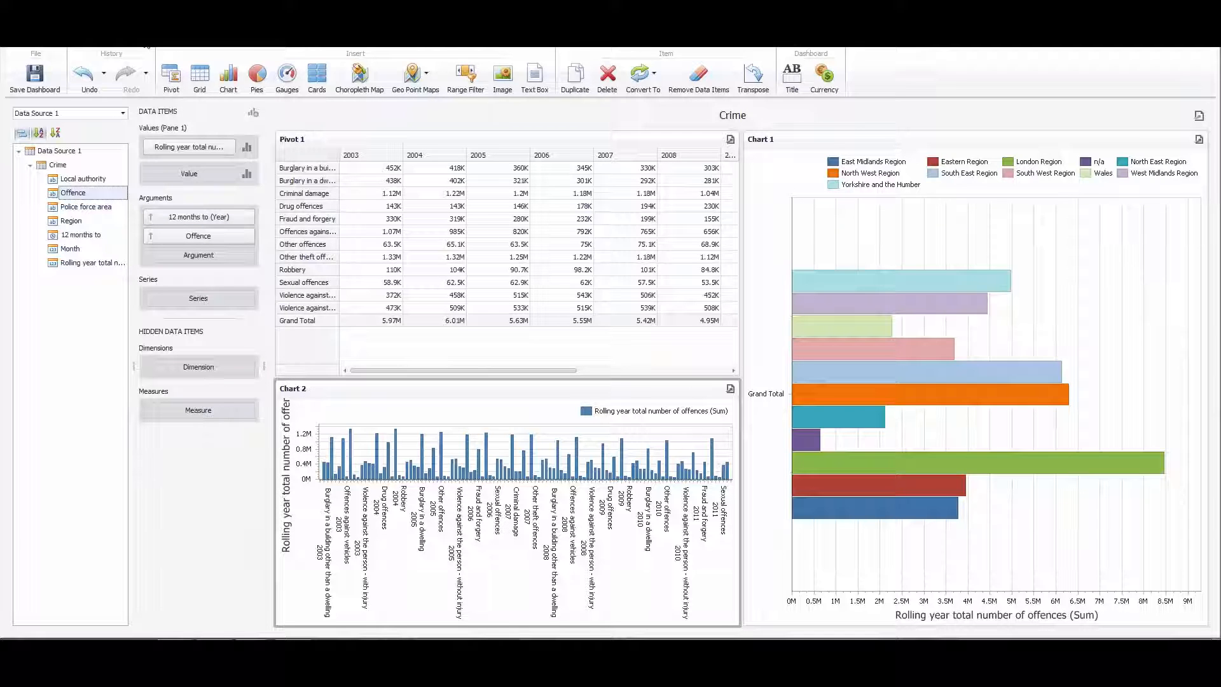
pyautogui.click(146, 47)
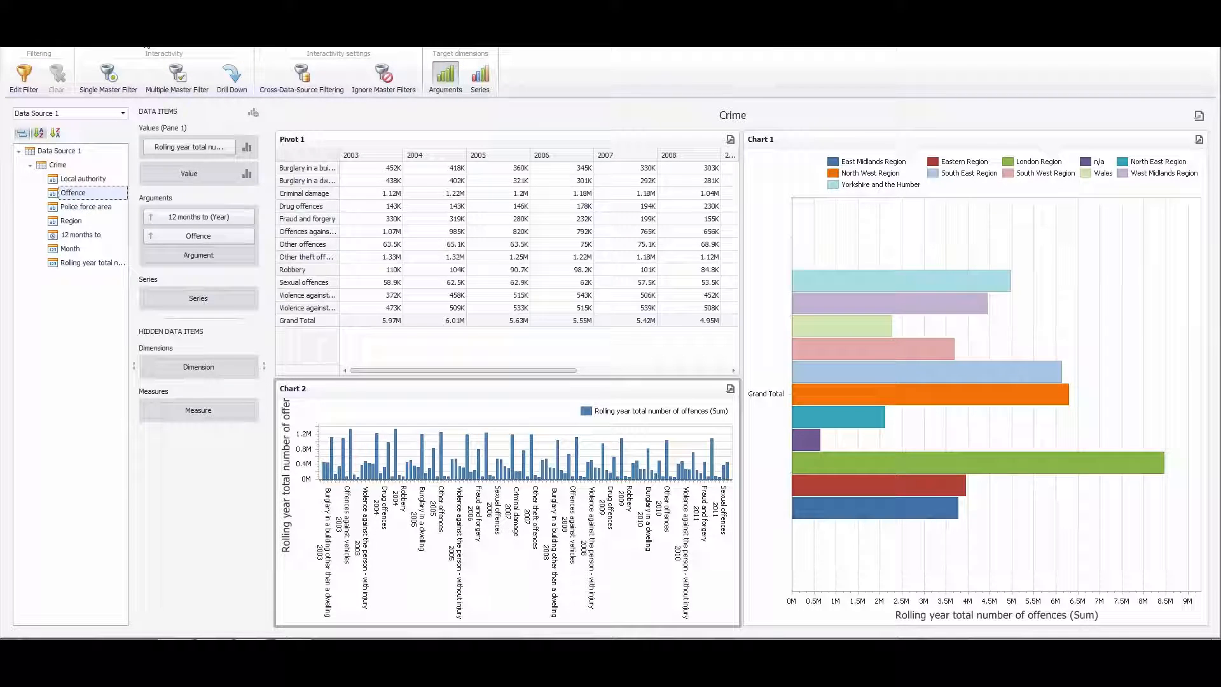
pyautogui.click(233, 82)
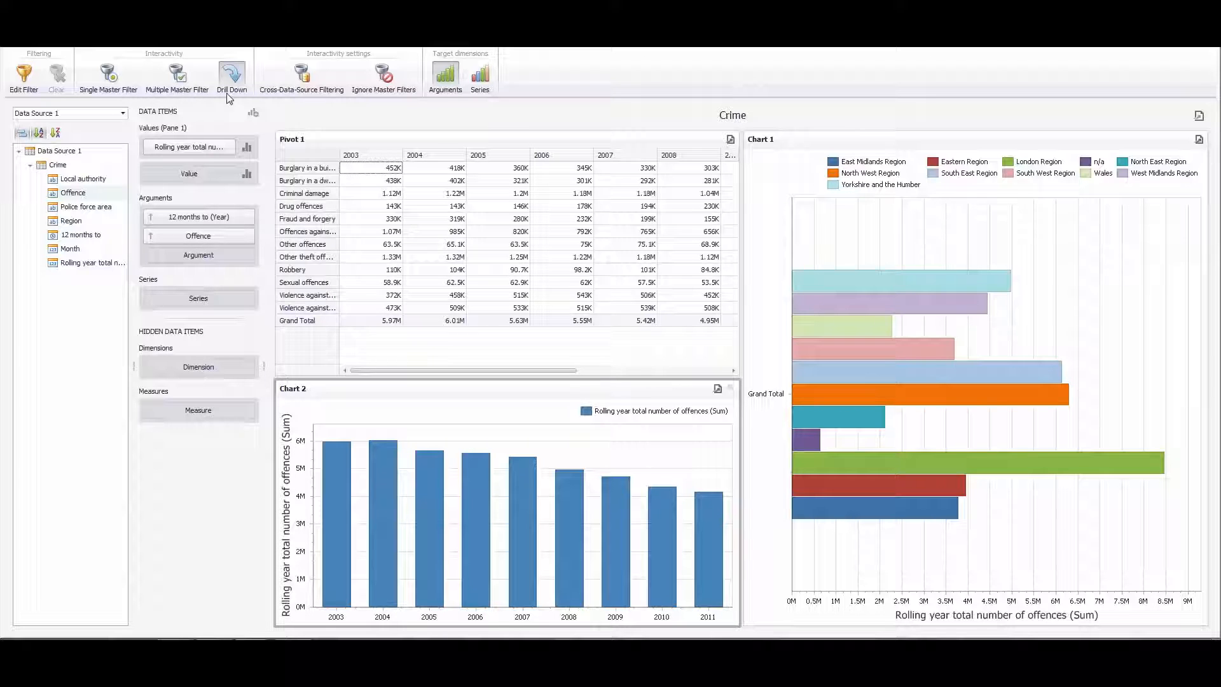
# - Drill into 2004 in Chart 2 and sort the Offence argument descending by rolling year total number of offences (Sum)
pyautogui.moveTo(378, 539)
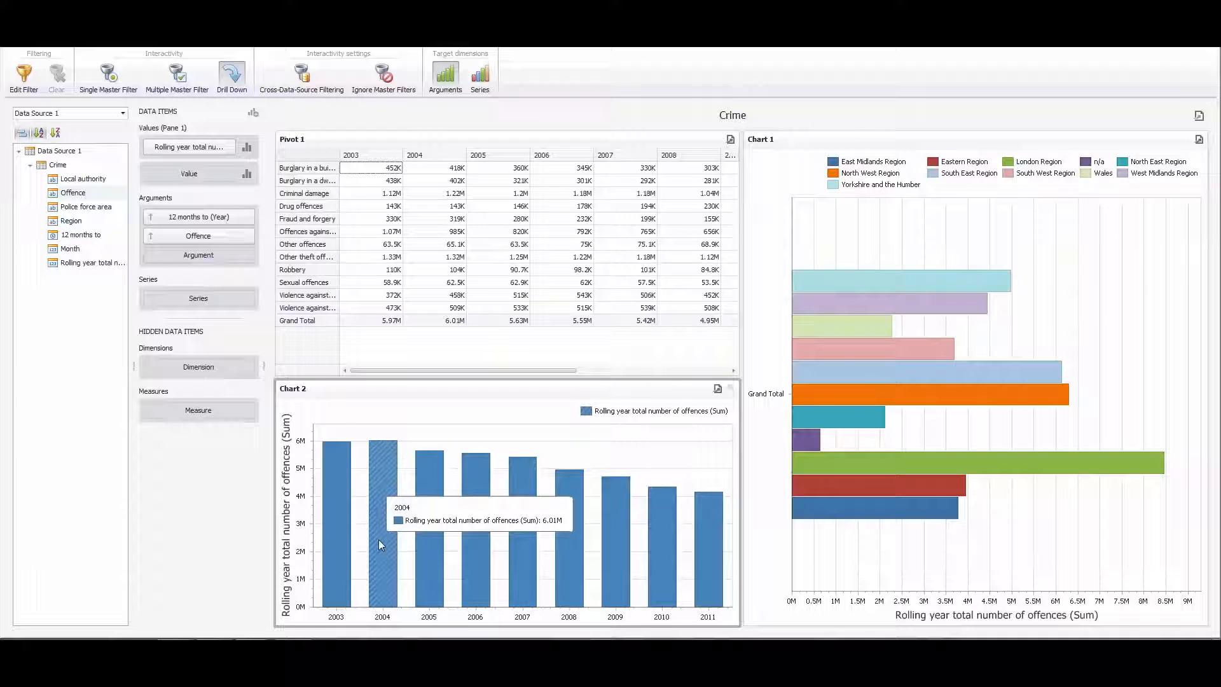
pyautogui.click(379, 539)
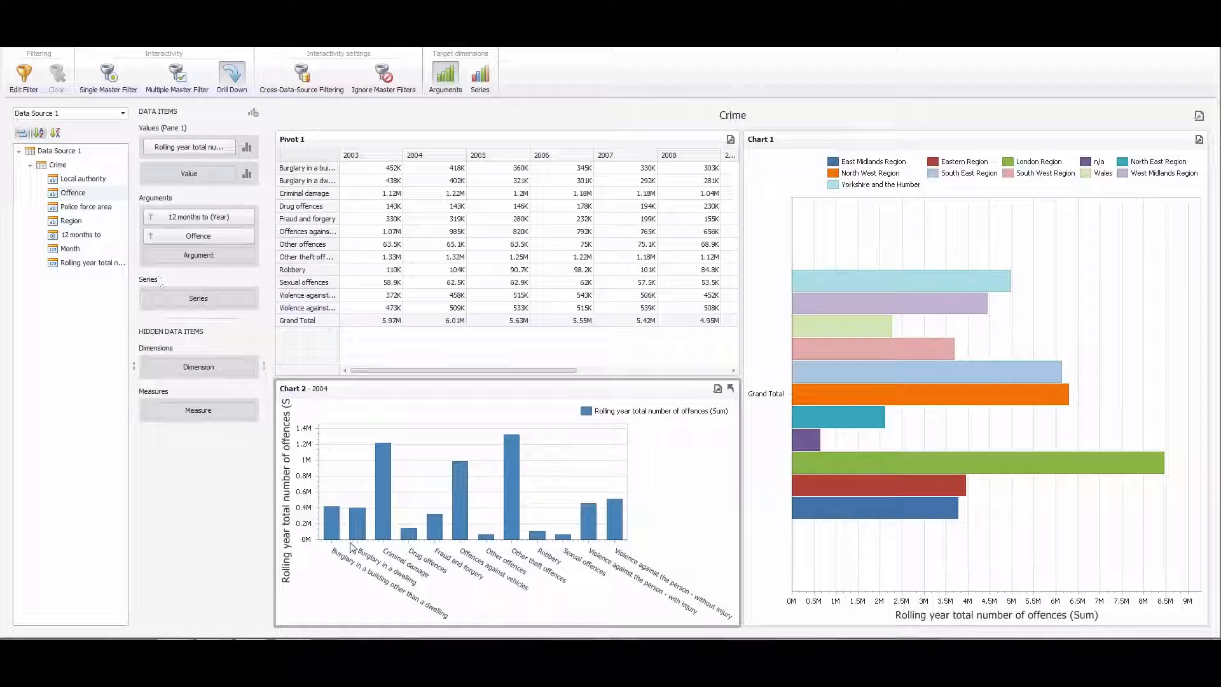
pyautogui.click(250, 239)
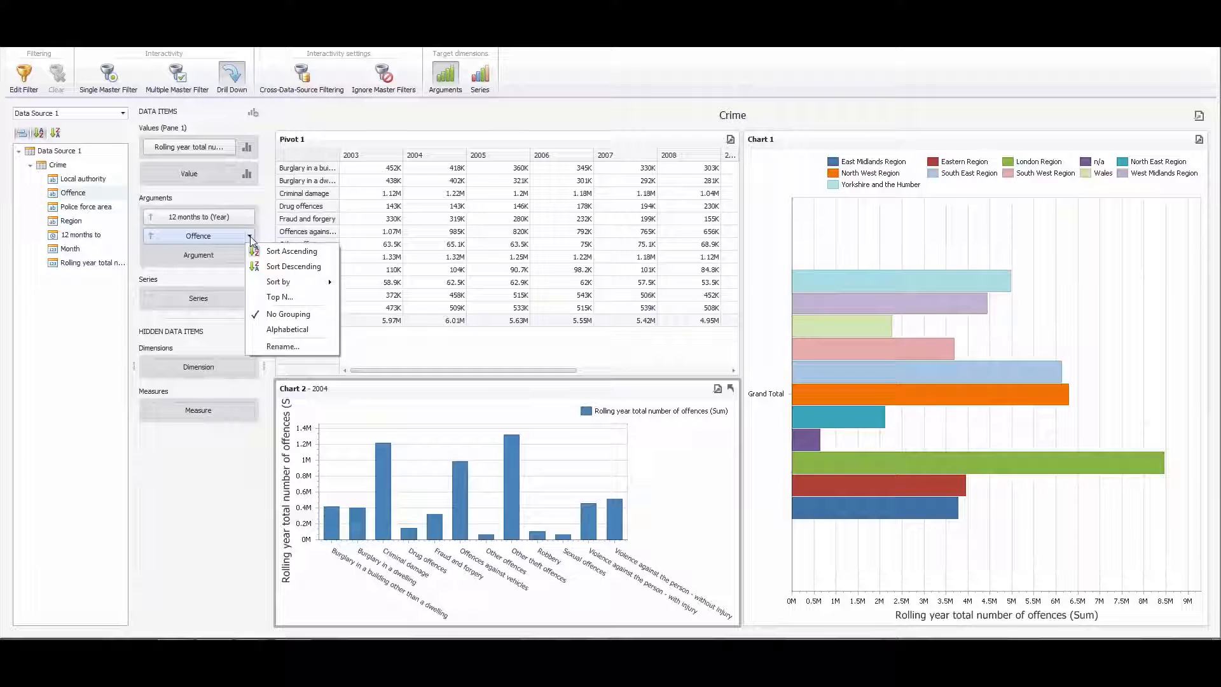
pyautogui.moveTo(280, 282)
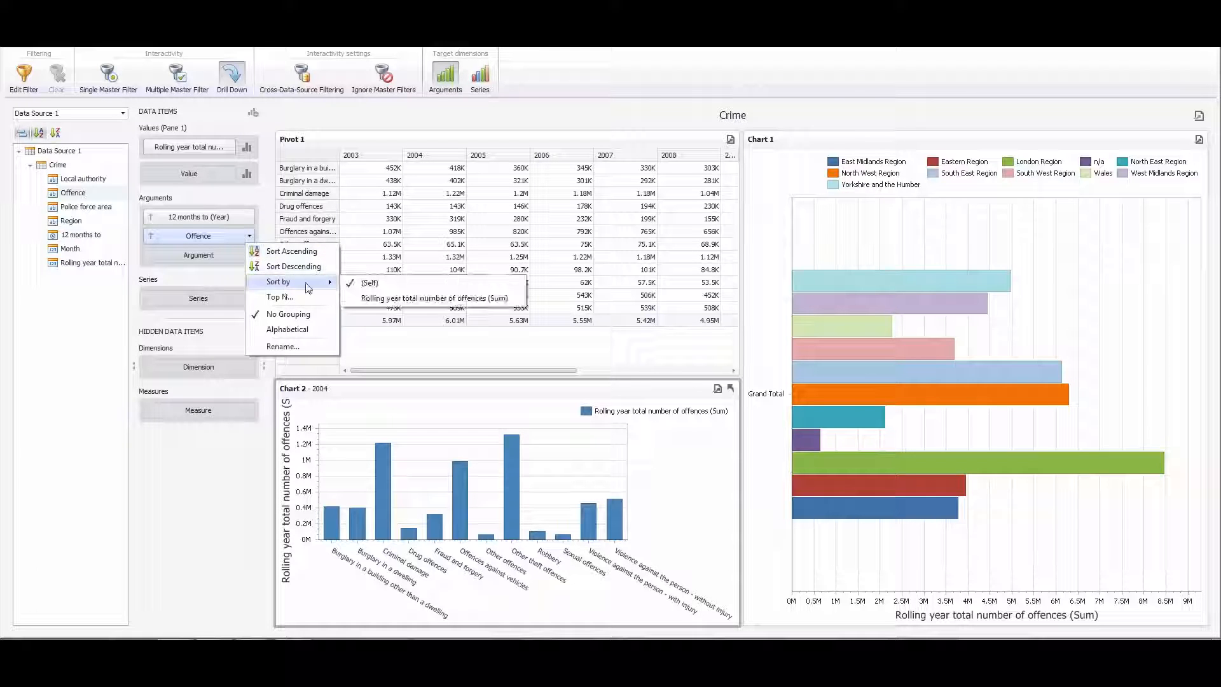
pyautogui.click(445, 300)
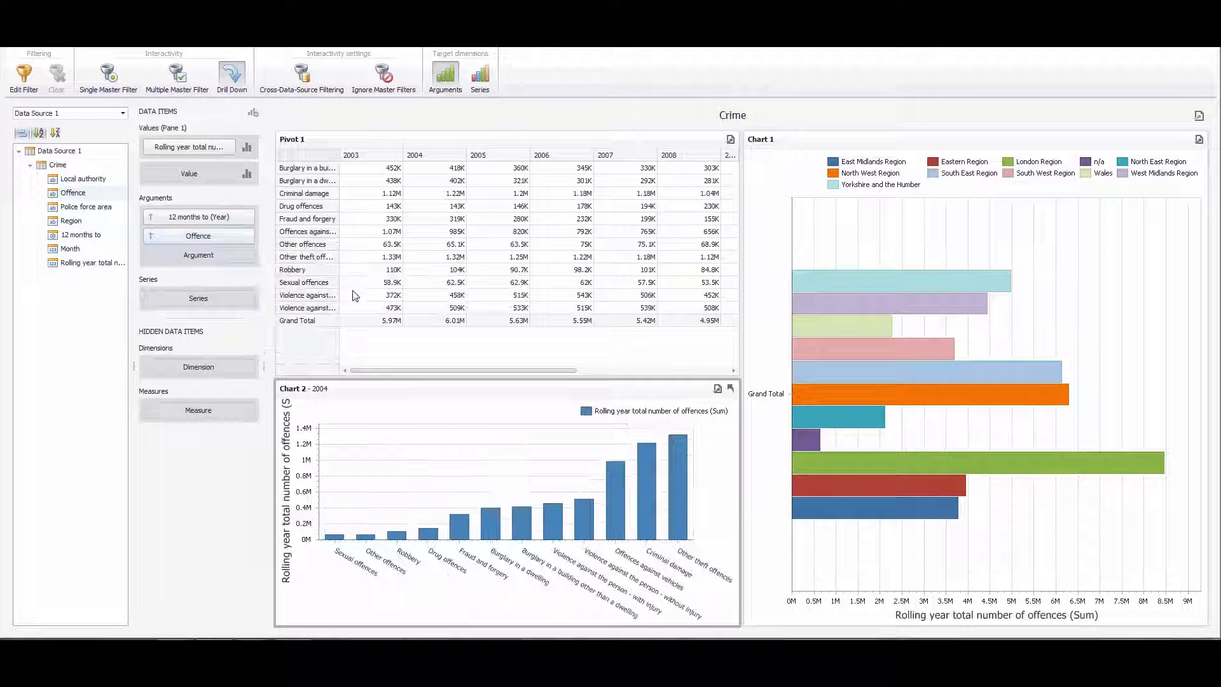
pyautogui.click(250, 237)
pyautogui.click(284, 270)
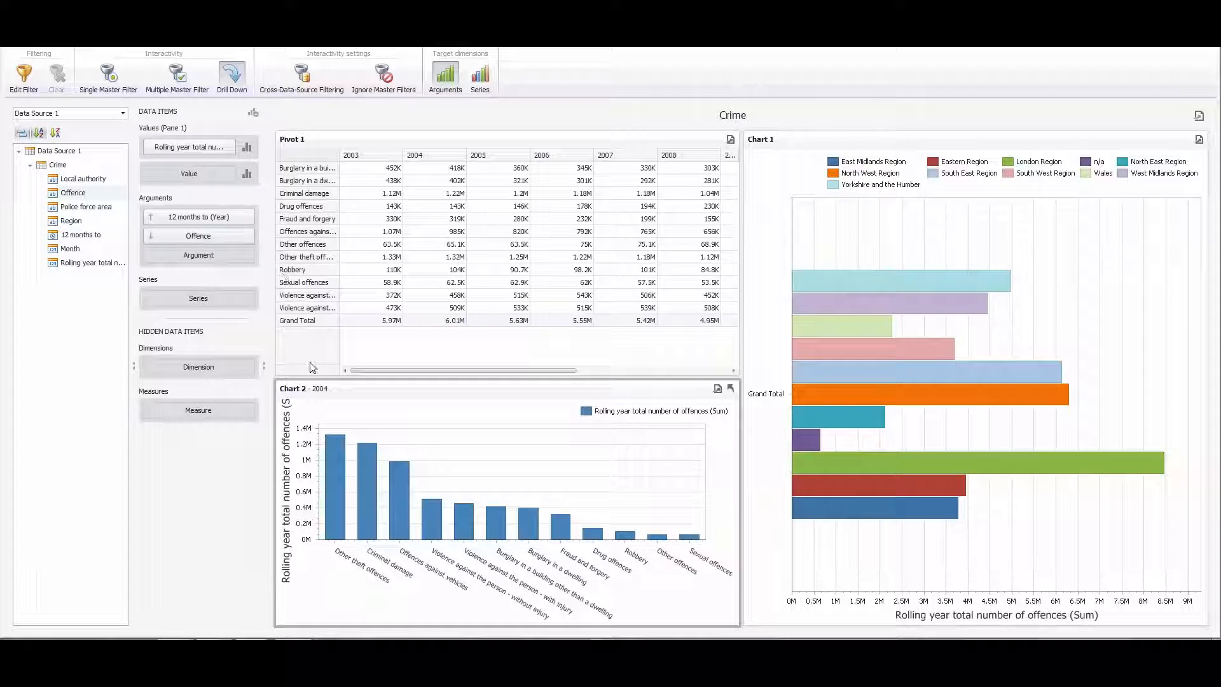
# - Drill Chart 2 back up to the year level and turn on Multiple Master Filter for it
pyautogui.click(730, 389)
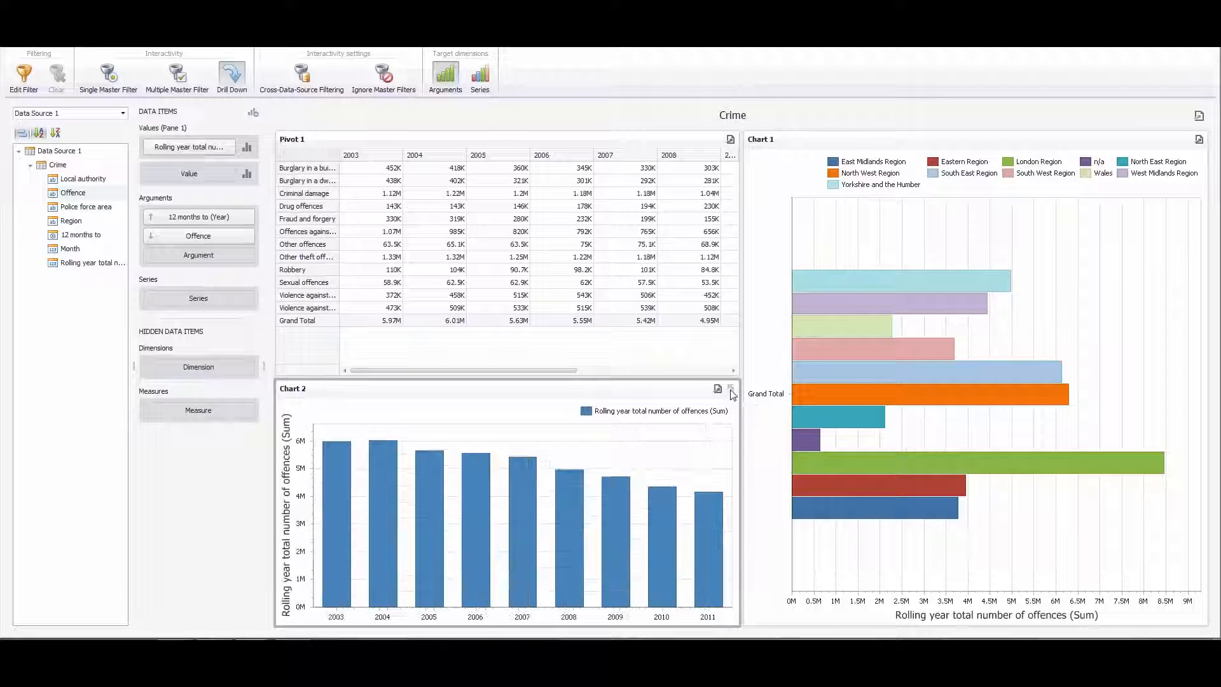
pyautogui.click(179, 76)
# - Filter the dashboard to 2007 through the Chart 2 bar, check the other items, and clear the filter
pyautogui.click(523, 566)
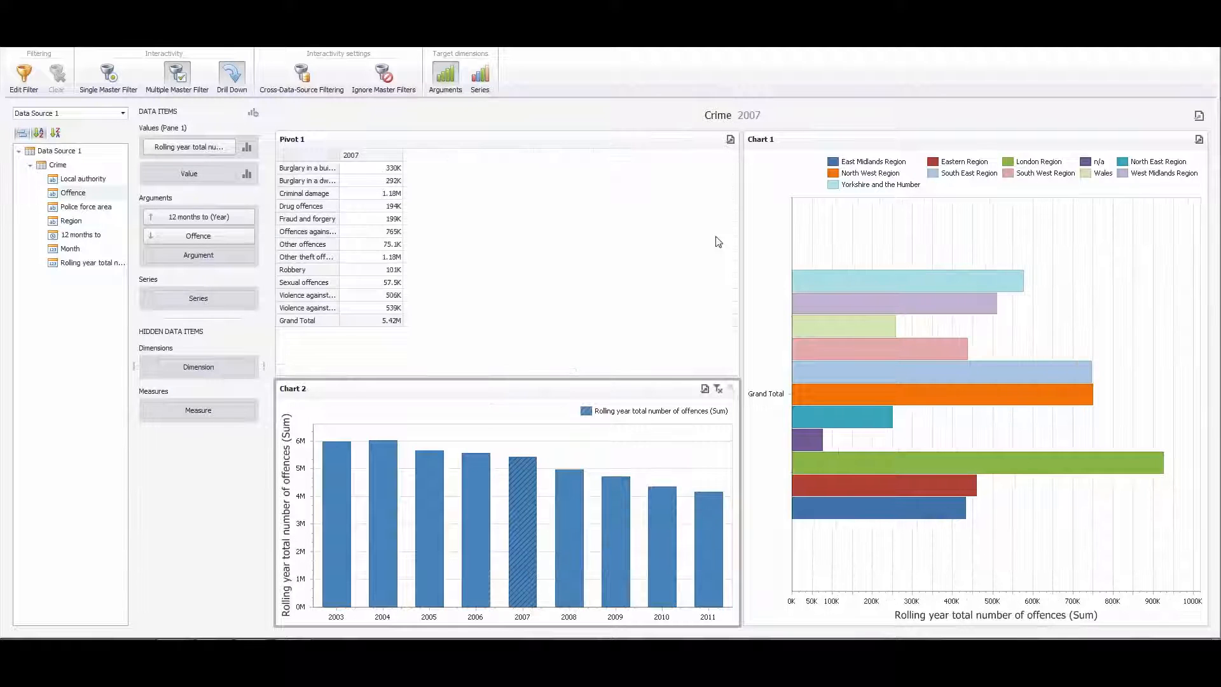
pyautogui.moveTo(960, 371)
pyautogui.moveTo(655, 440)
pyautogui.click(721, 396)
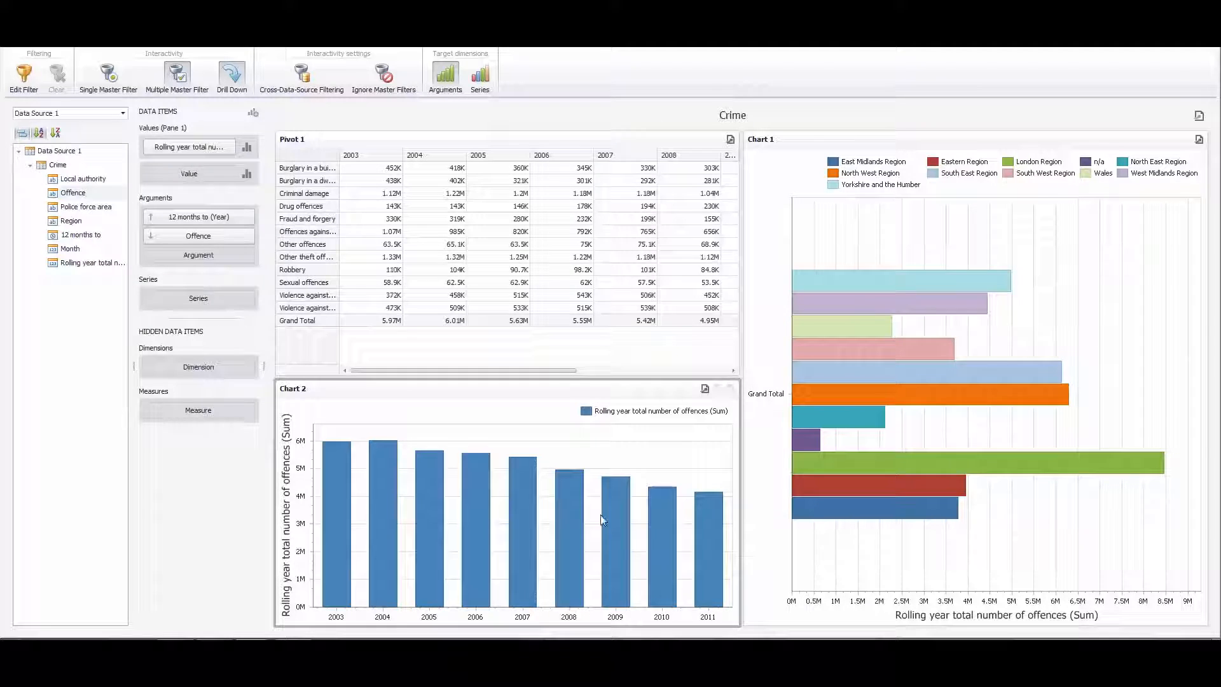
# - Drill into 2005 in Chart 2, filter the dashboard by Offences against vehicles and examine the neighbouring offence bars
pyautogui.click(432, 552)
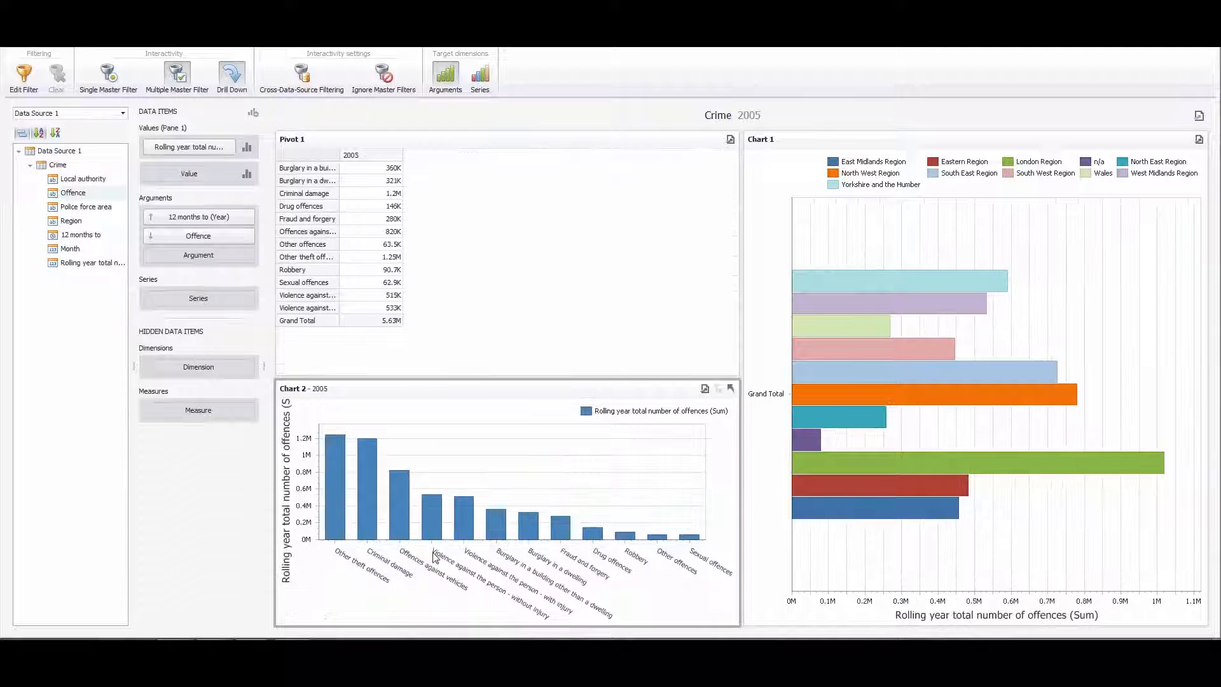
pyautogui.moveTo(404, 520)
pyautogui.click(404, 520)
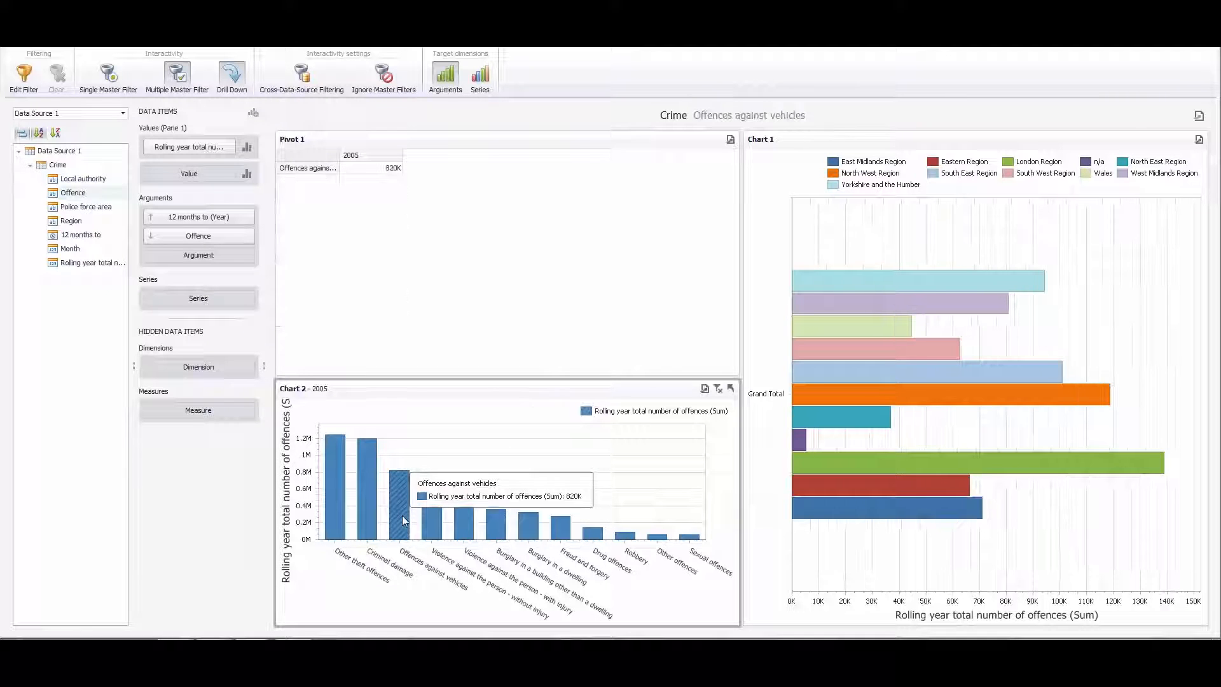
pyautogui.moveTo(463, 540)
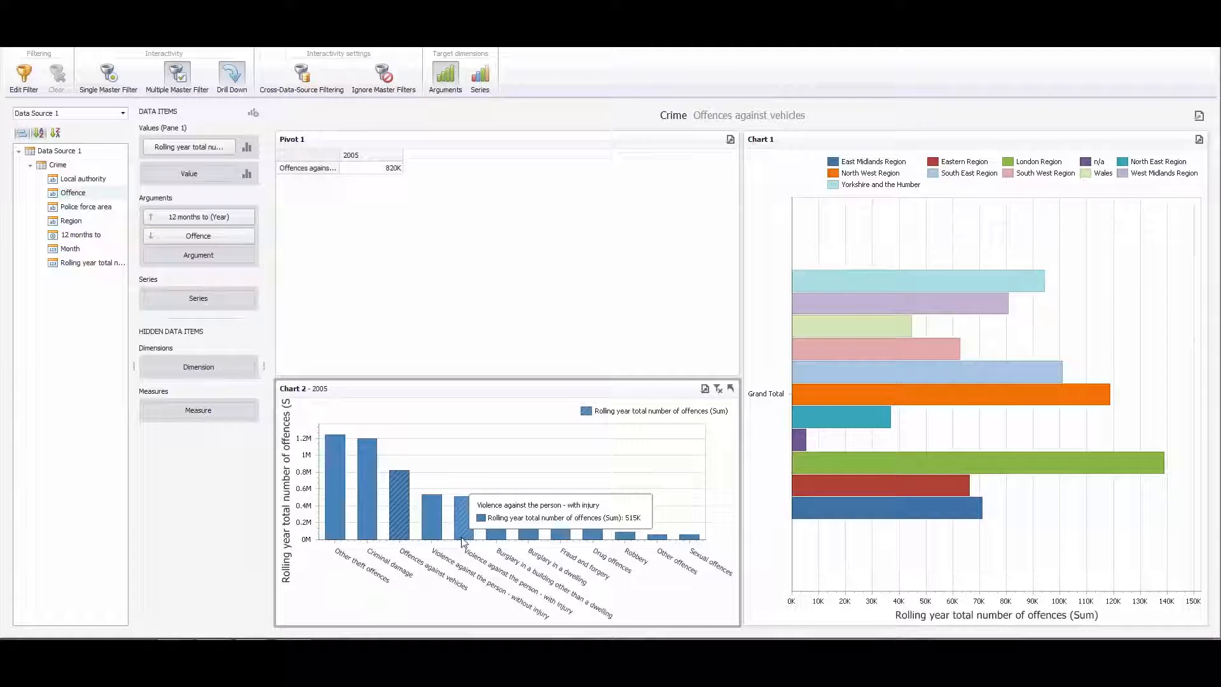
pyautogui.moveTo(438, 522)
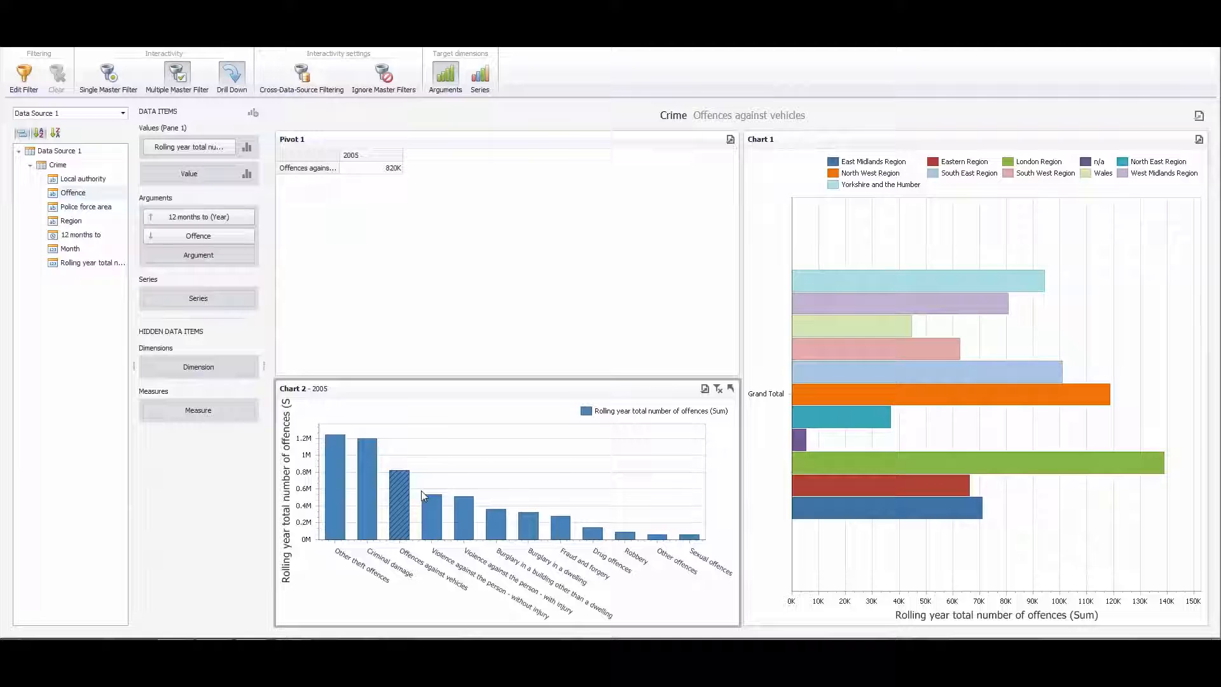
pyautogui.moveTo(372, 481)
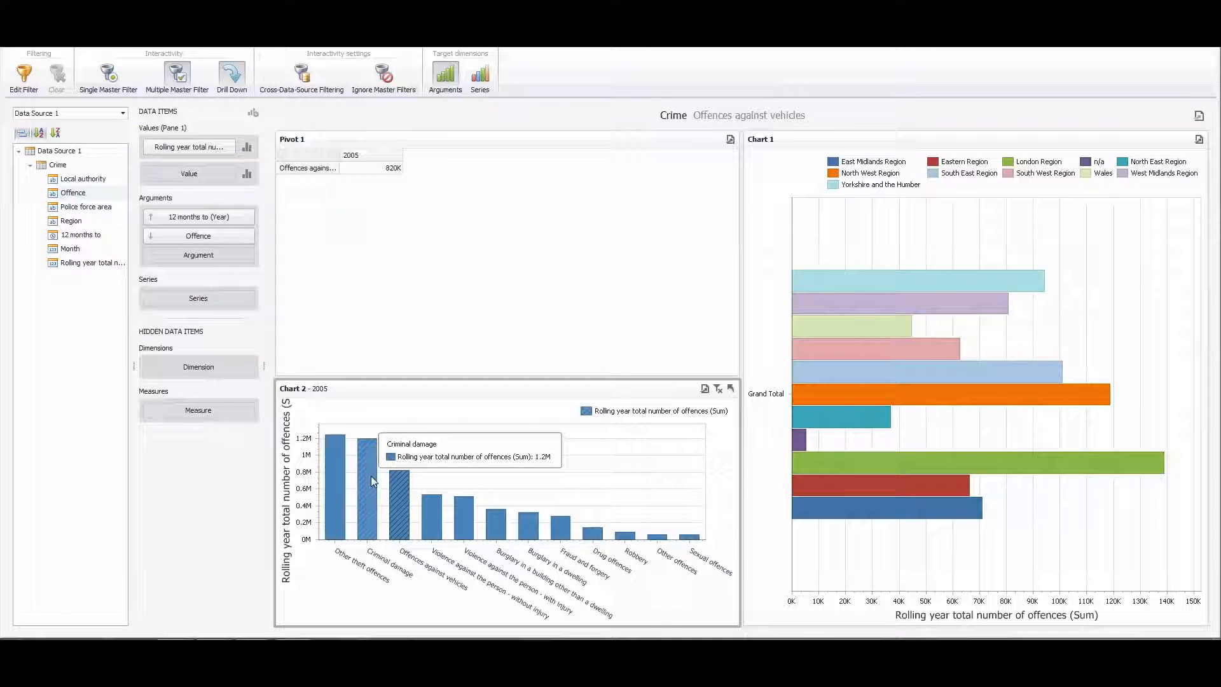
pyautogui.moveTo(336, 489)
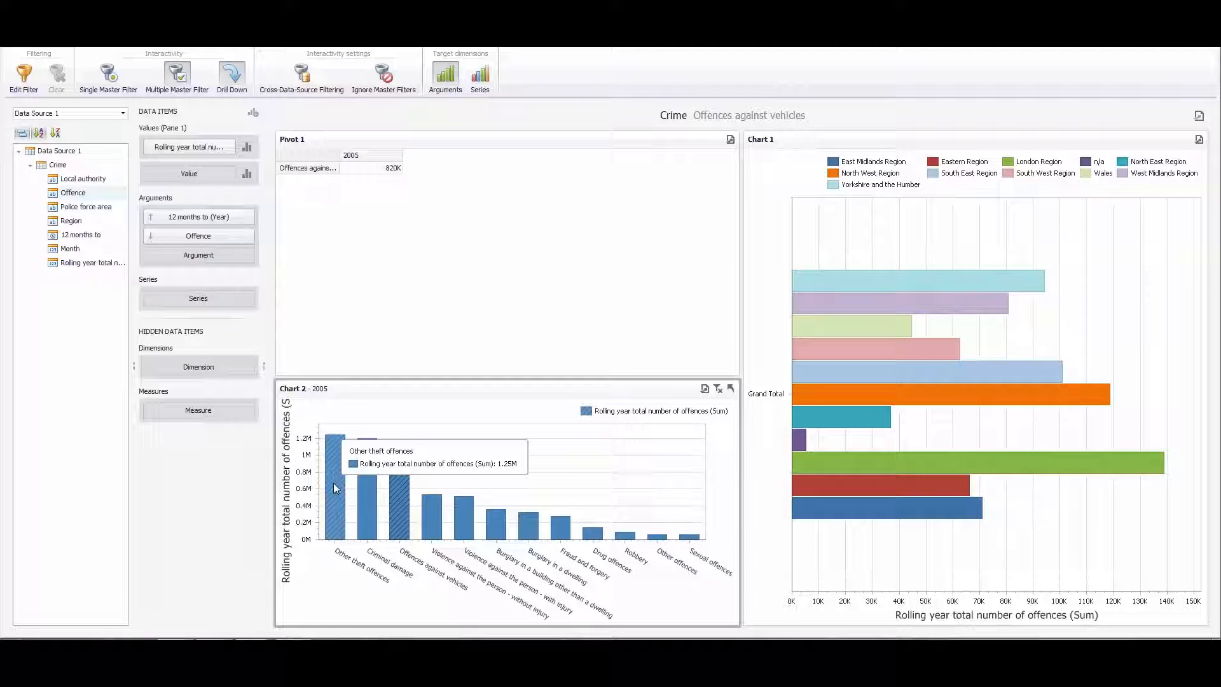